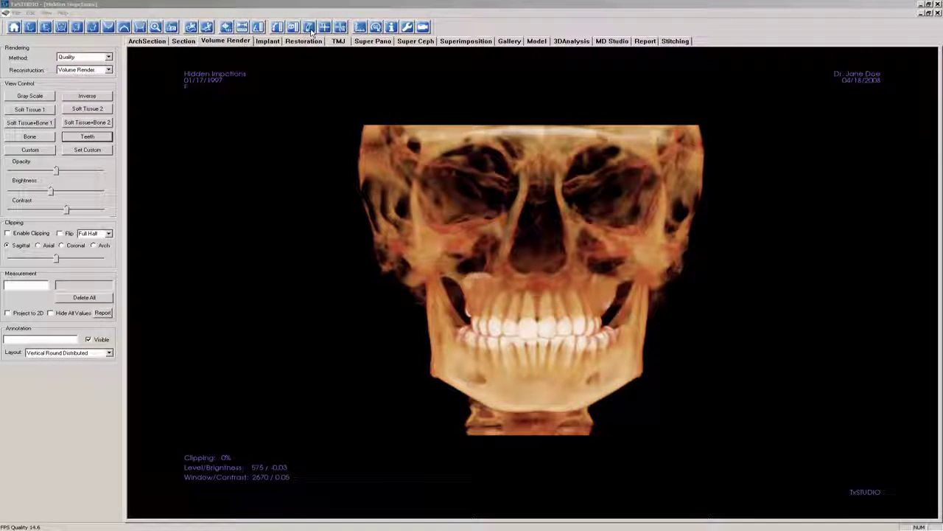
Start an airway tracing from the toolbar and accept the point-picking instructions.
click(309, 27)
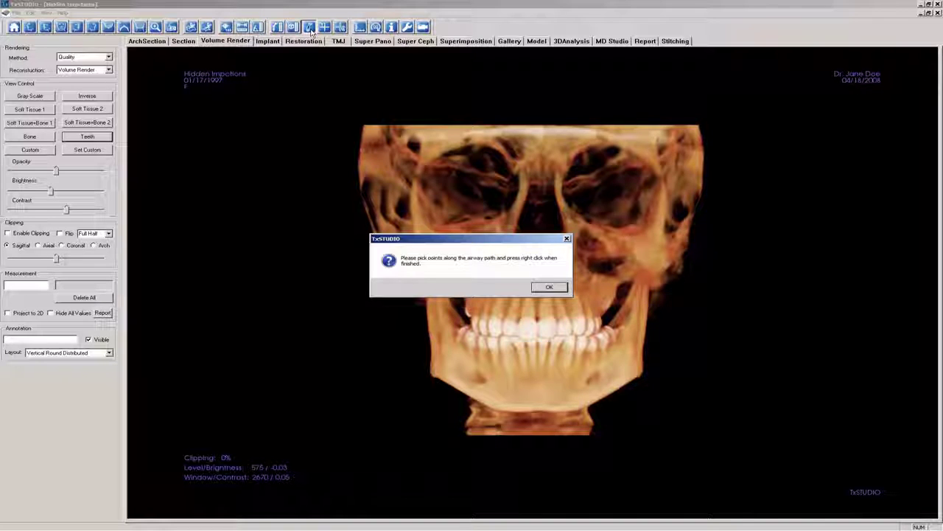
click(546, 290)
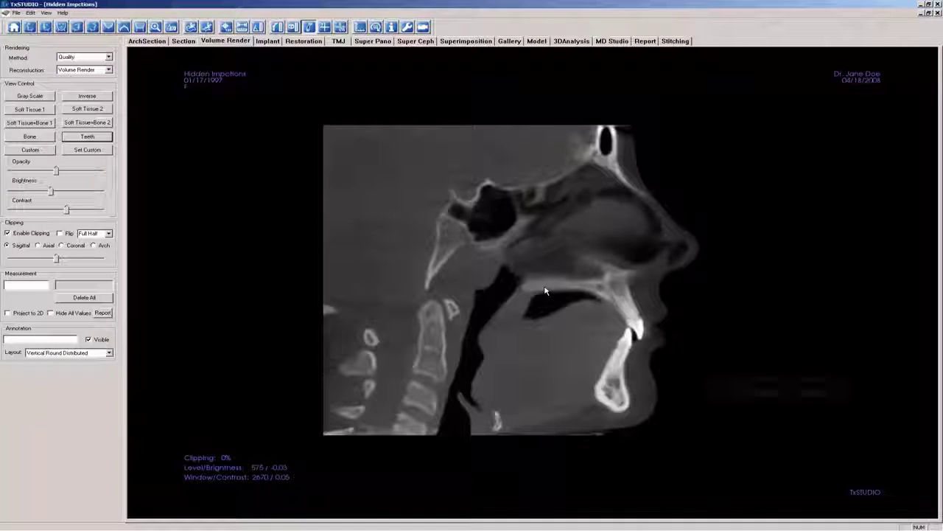
Move the sagittal clipping slice to about 48% so the airway midline is exposed.
scroll(546, 291, down, 5)
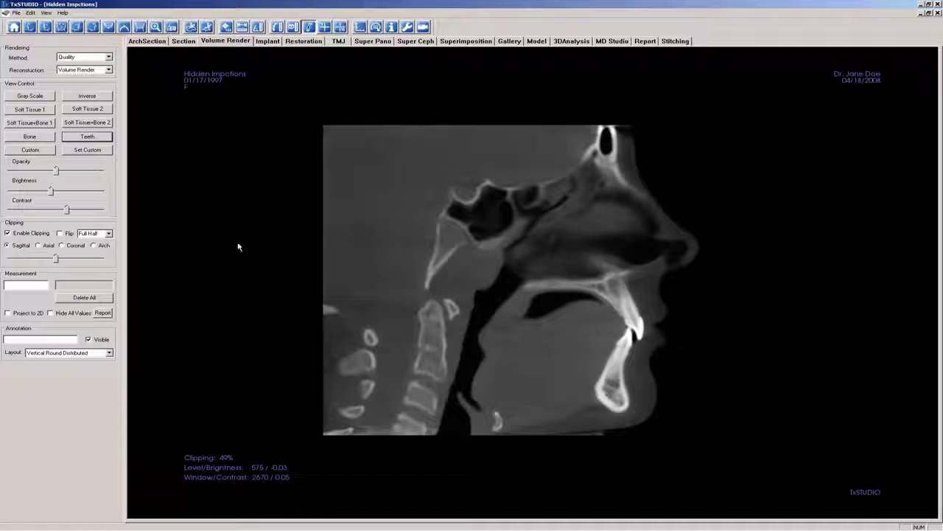
scroll(57, 259, down, 3)
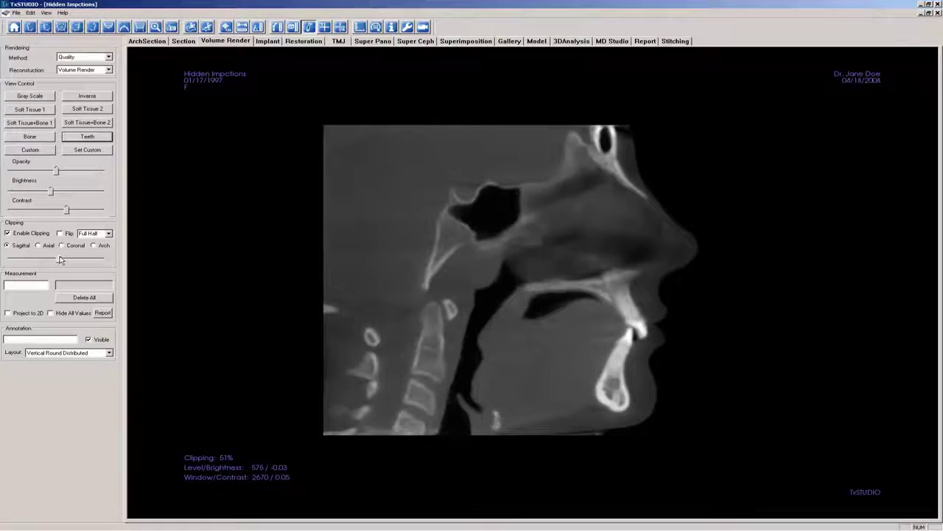
scroll(56, 260, up, 3)
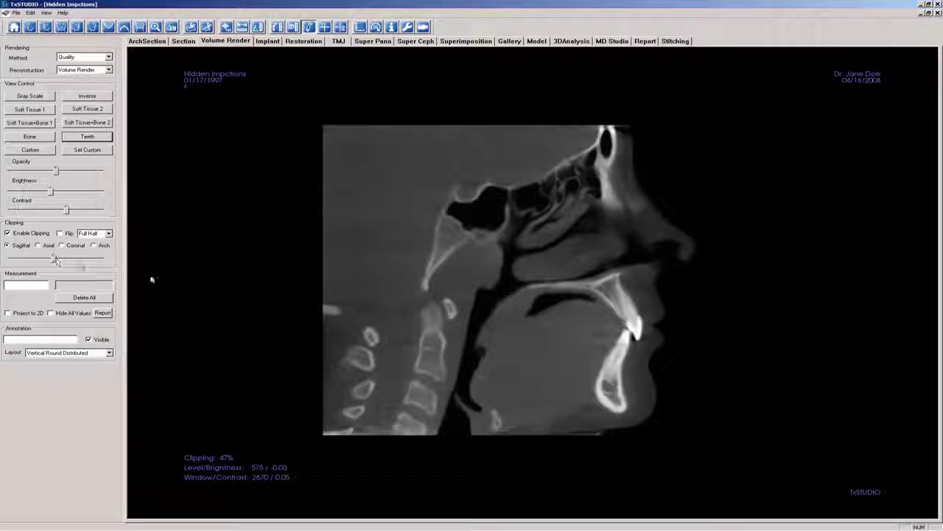
key(Right)
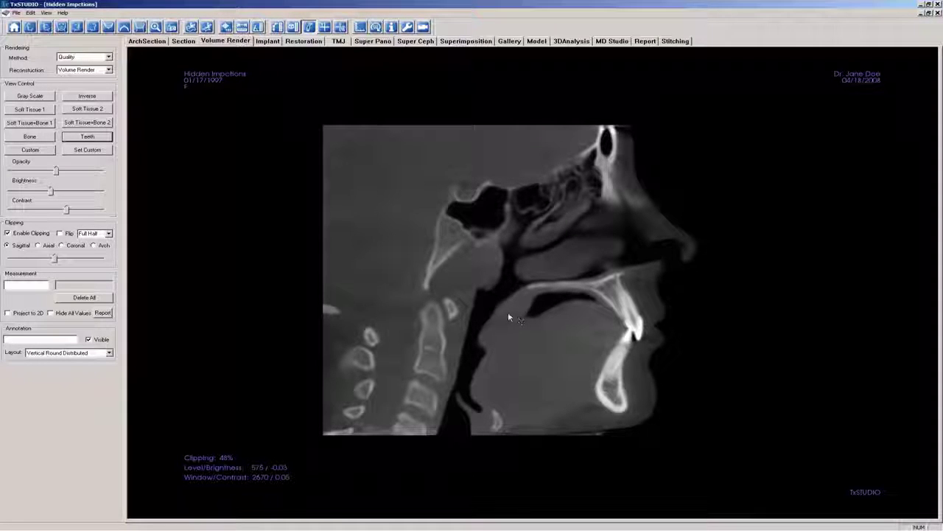
Trace four points down the airway, giving Total Volume 3.2cc and Min Area 54.1mm2.
click(489, 296)
click(476, 330)
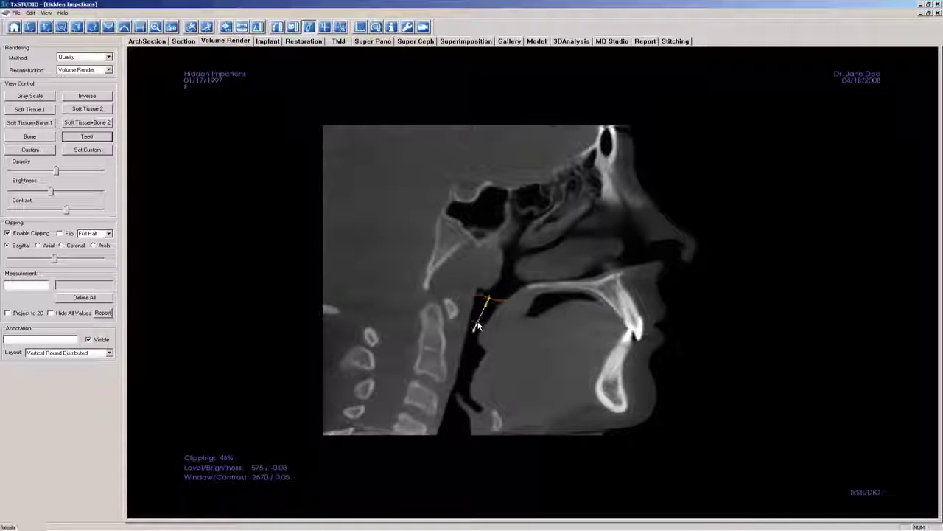
click(468, 367)
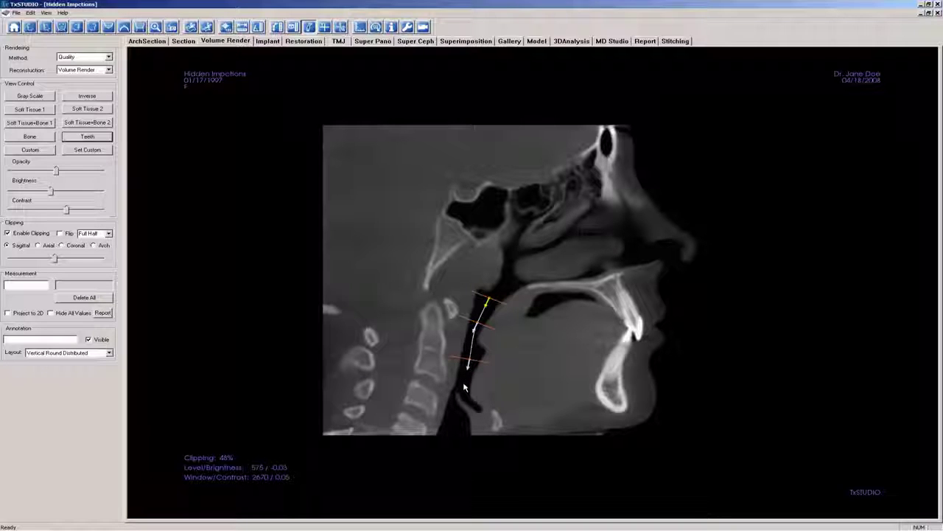
click(462, 381)
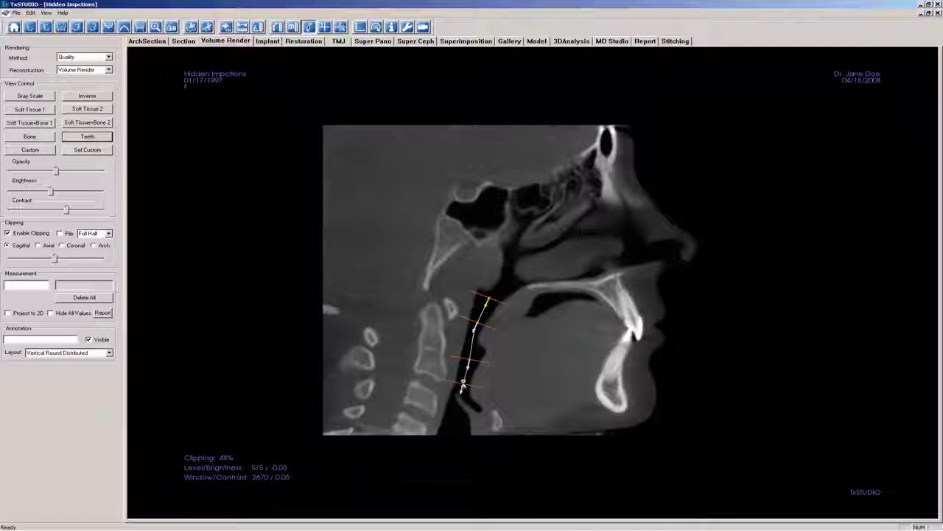
right_click(462, 382)
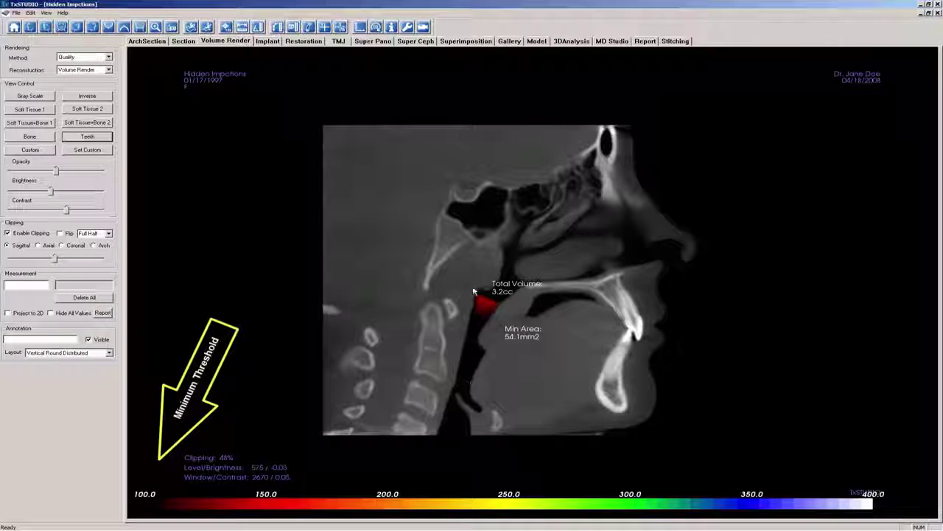
In View Setup, set Color Min to 50 and Color Increment to 25, then apply.
click(408, 28)
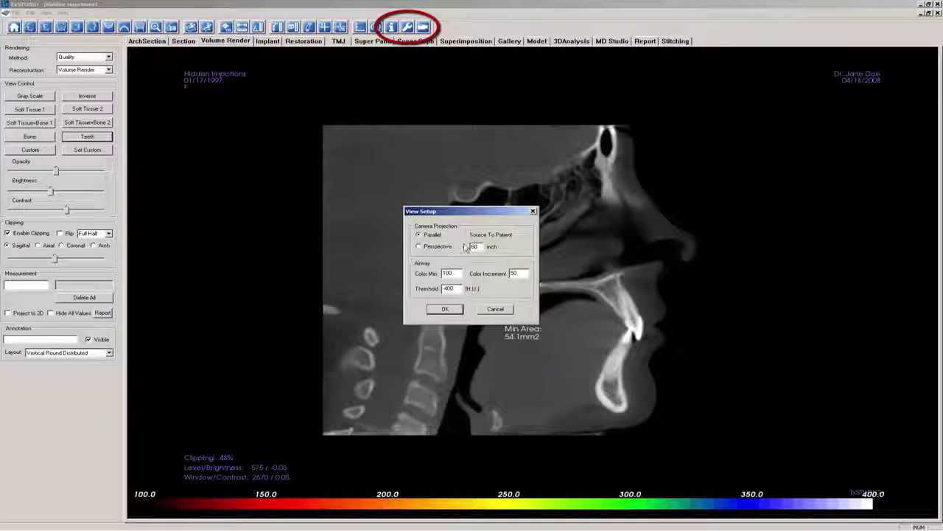
drag(456, 272, 428, 273)
text(5)
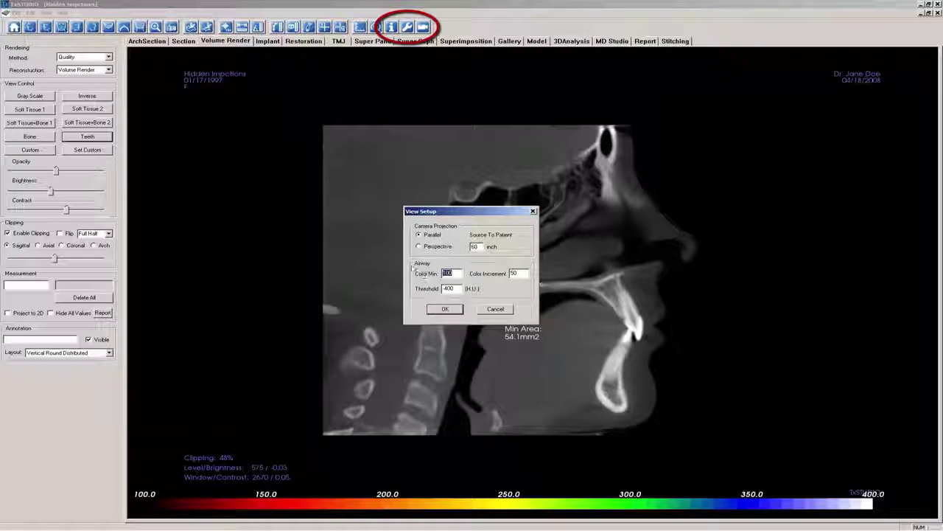
text(0)
drag(520, 274, 509, 273)
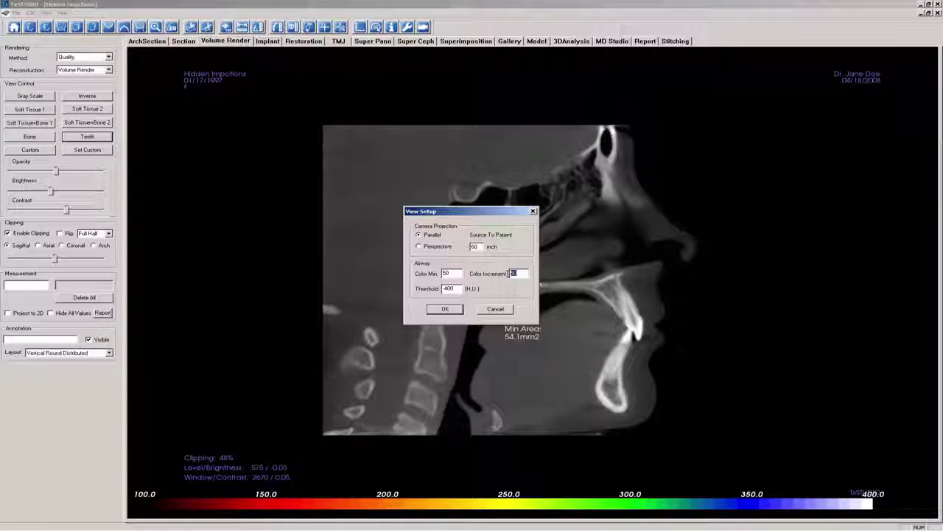
text(25)
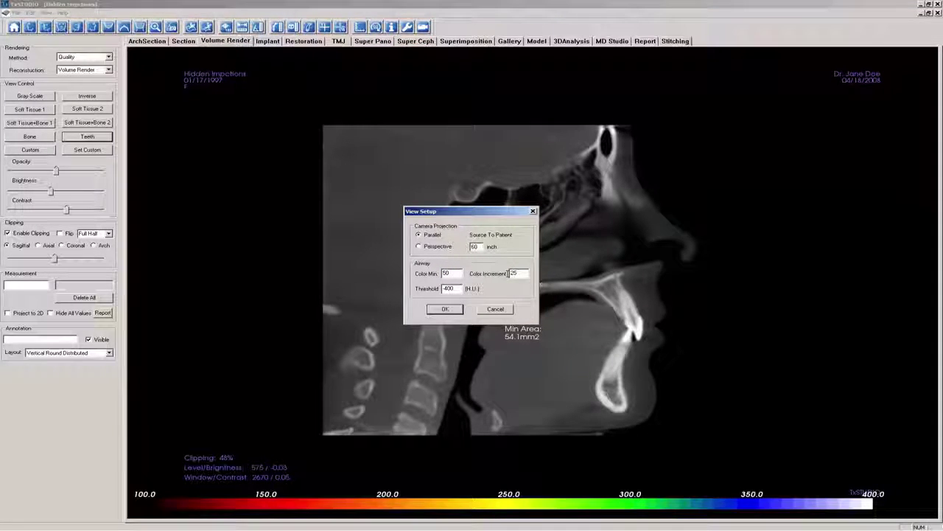
drag(496, 217, 631, 226)
click(582, 319)
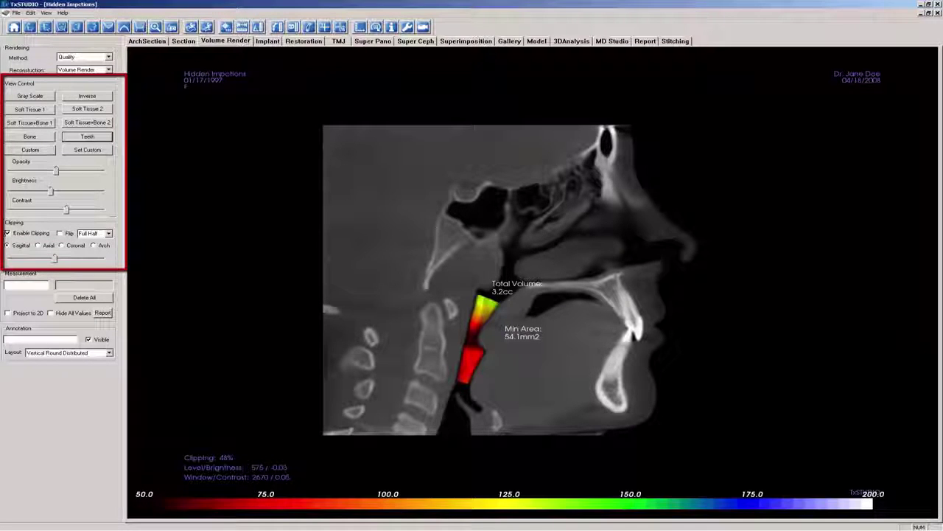
Disable clipping, rotate the full skull render and lower Contrast to reveal the coloured airway.
click(8, 234)
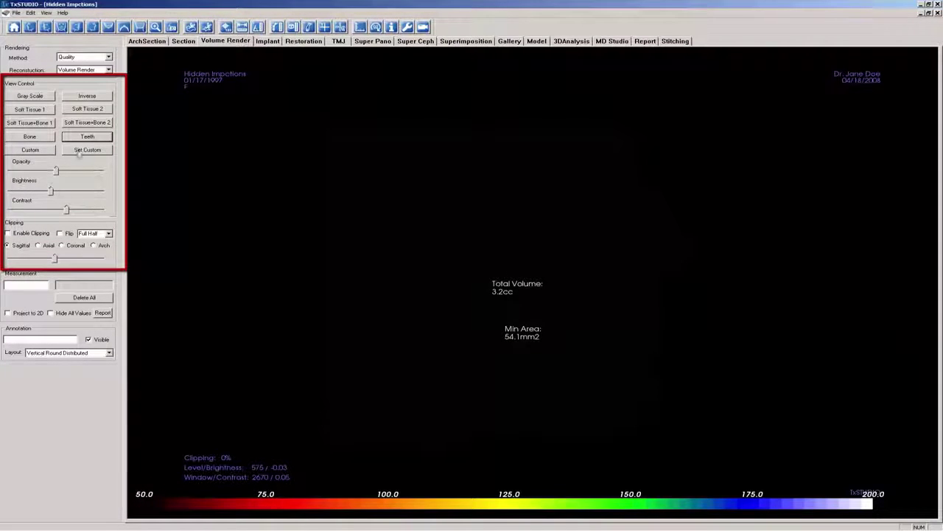
click(87, 137)
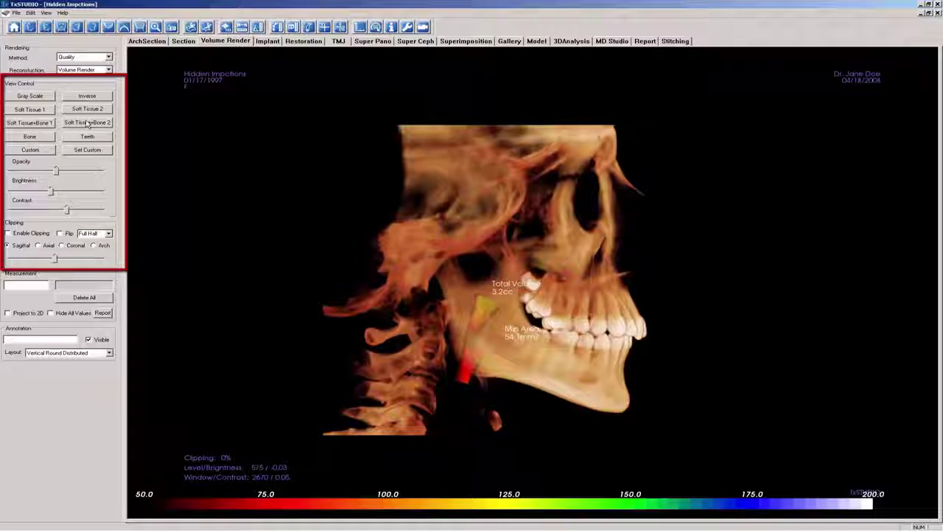
click(61, 28)
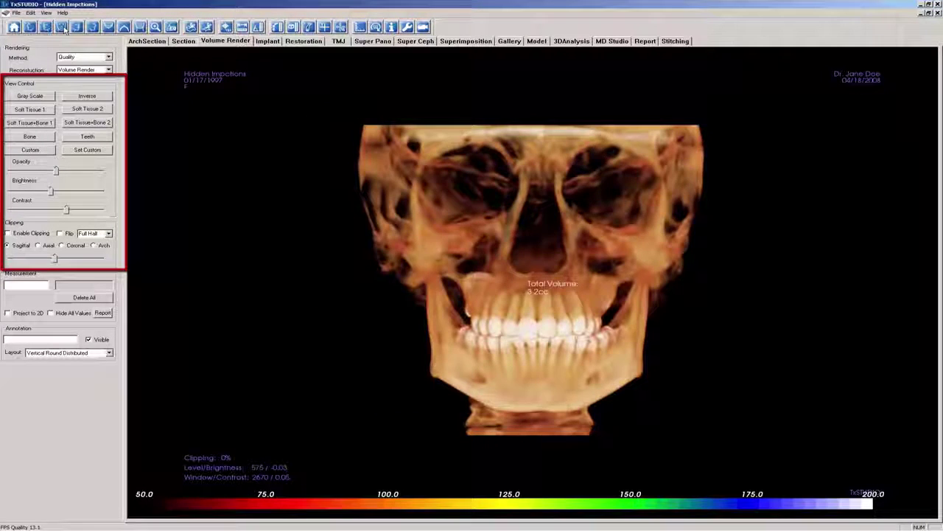
click(30, 28)
drag(66, 211, 60, 212)
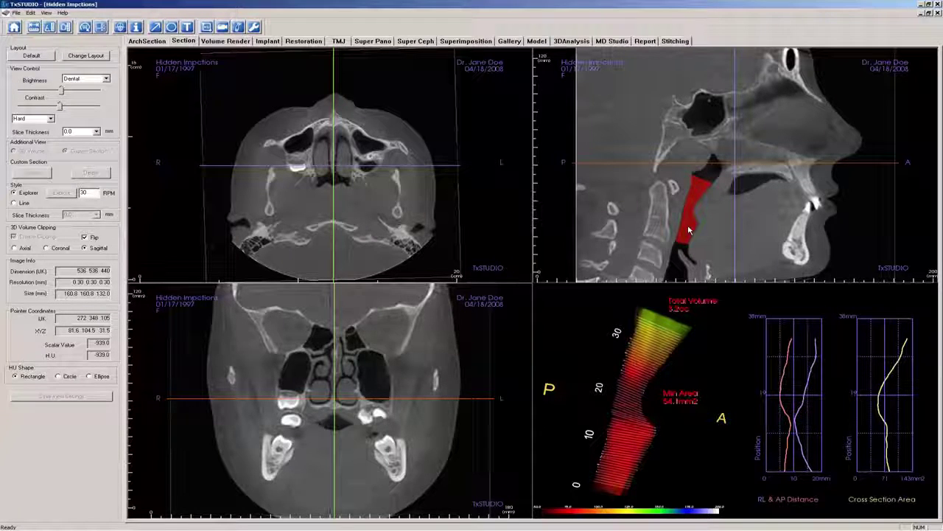
Delete the existing airway tracing, confirm with Yes, and move to a new sagittal slice.
key(Delete)
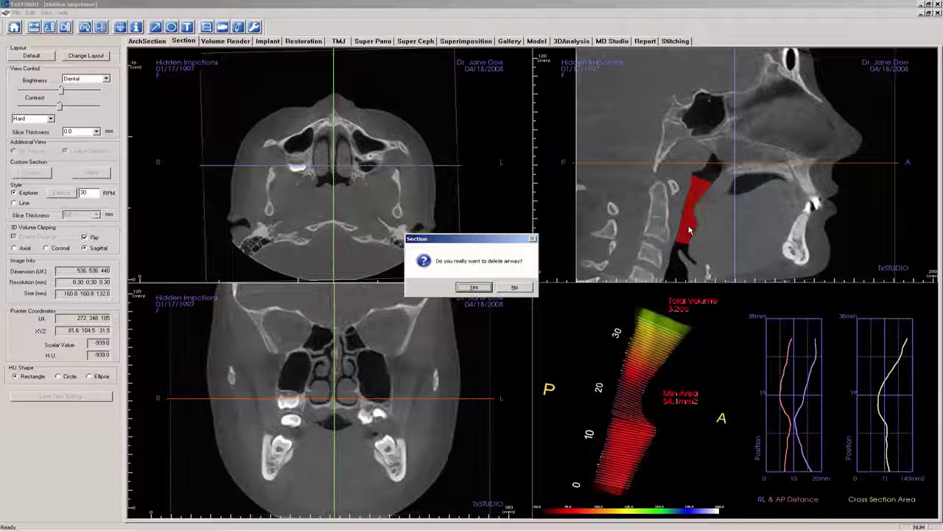
click(478, 288)
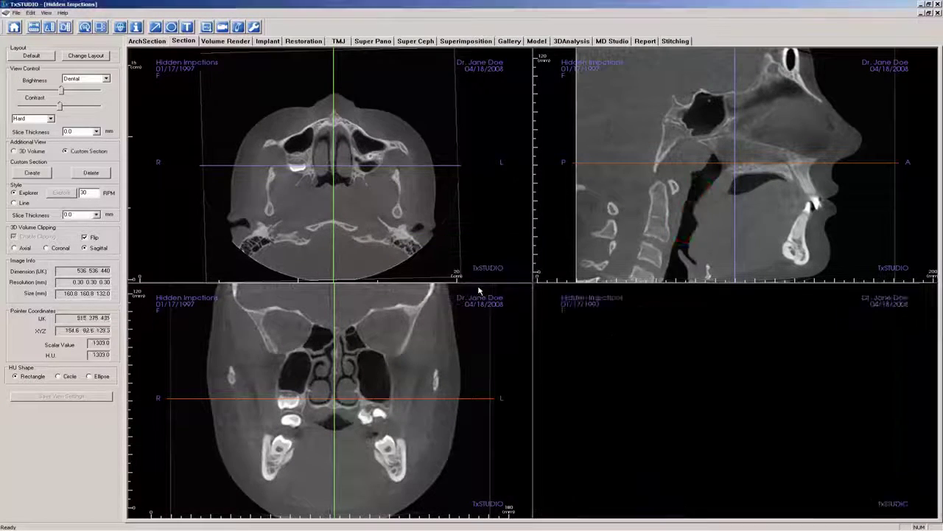
scroll(610, 258, down, 5)
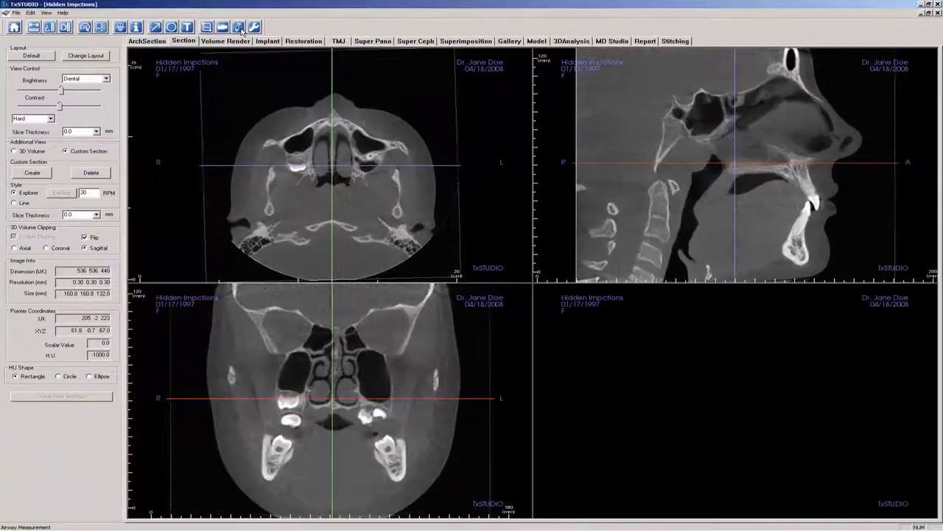
Trace a new four-point airway path, giving Total Volume 4.0cc and Min Area 55.0mm2.
click(241, 28)
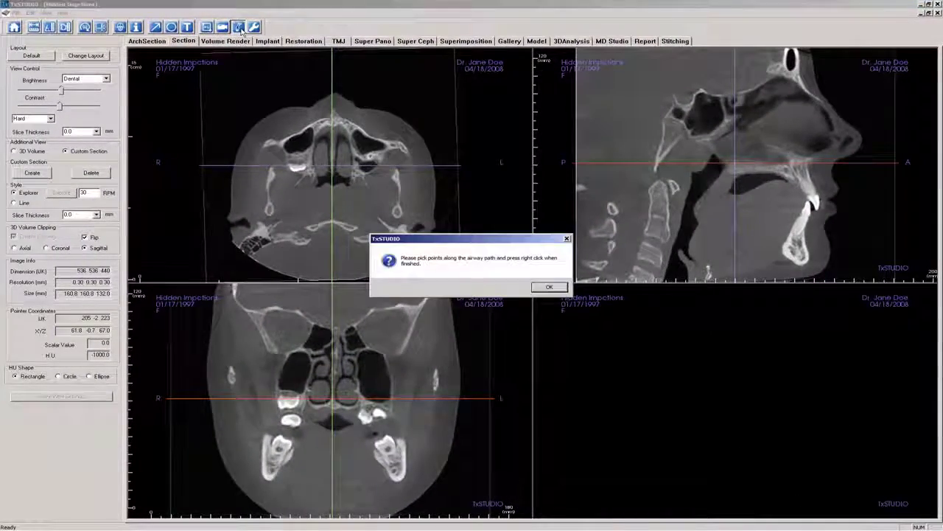
click(548, 286)
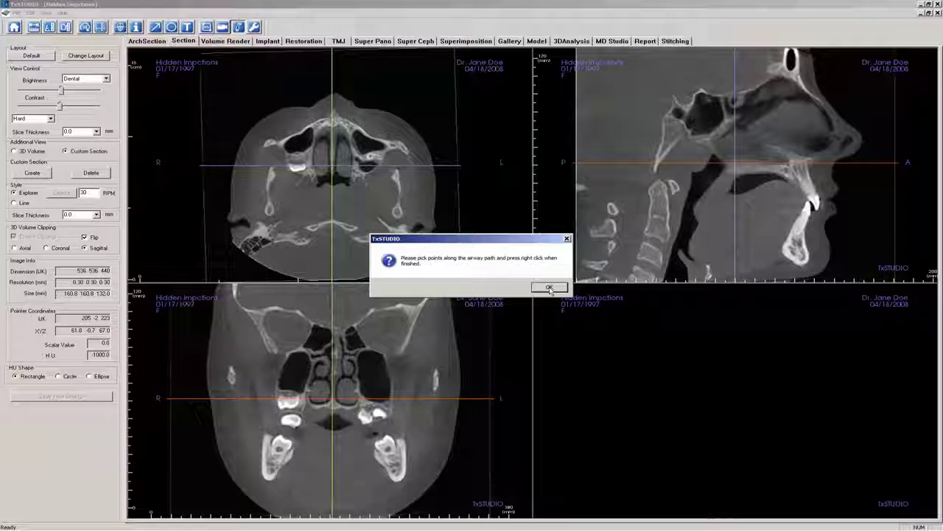
click(712, 165)
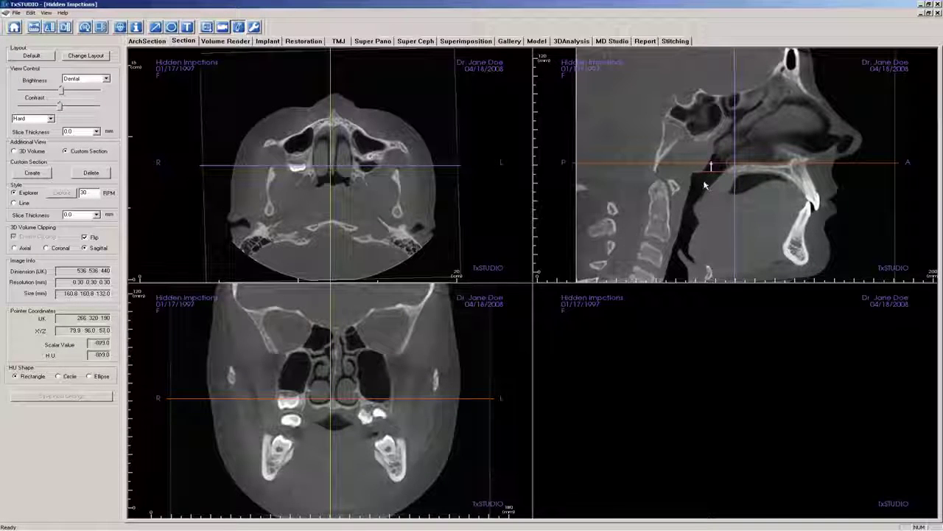
click(698, 191)
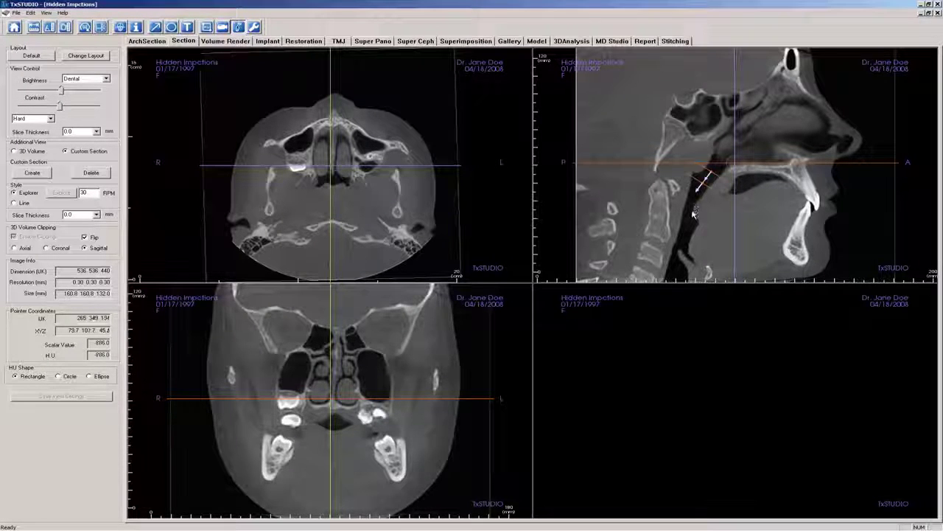
click(688, 221)
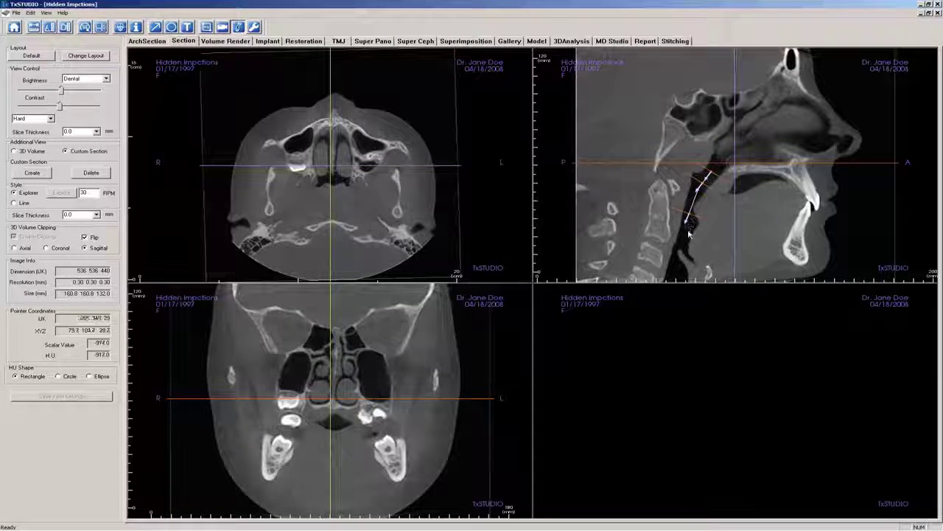
double_click(684, 251)
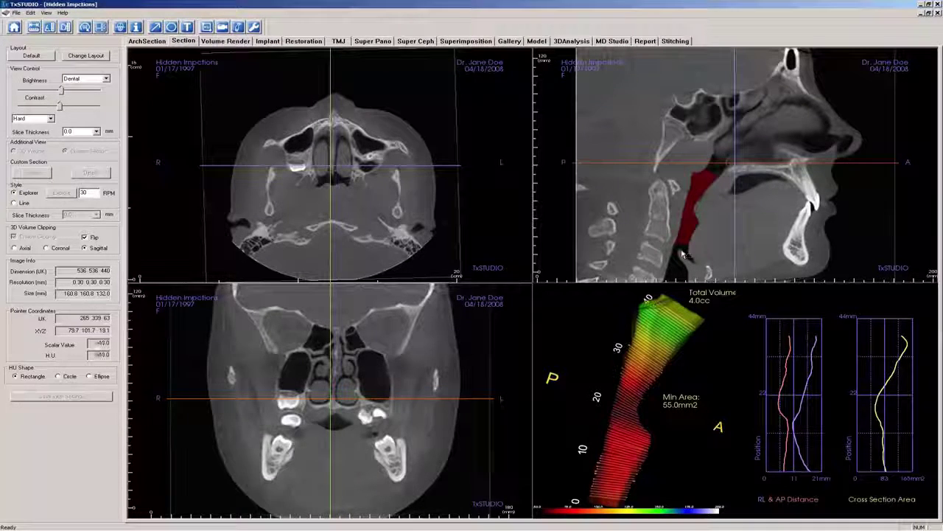
Bring the axial and coronal slices to the airway level so its red cross-section shows.
scroll(711, 251, down, 2)
scroll(368, 221, down, 5)
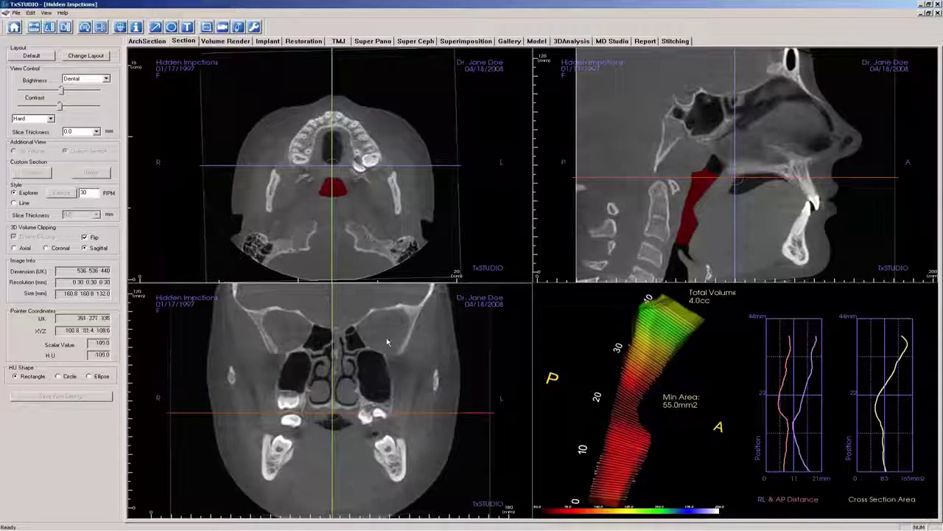
scroll(388, 341, down, 5)
scroll(388, 341, down, 5)
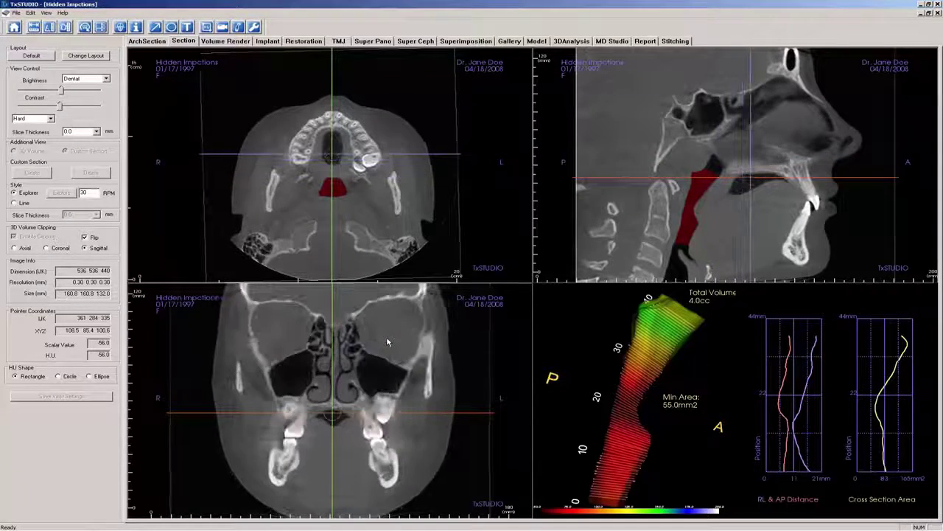
scroll(388, 341, up, 10)
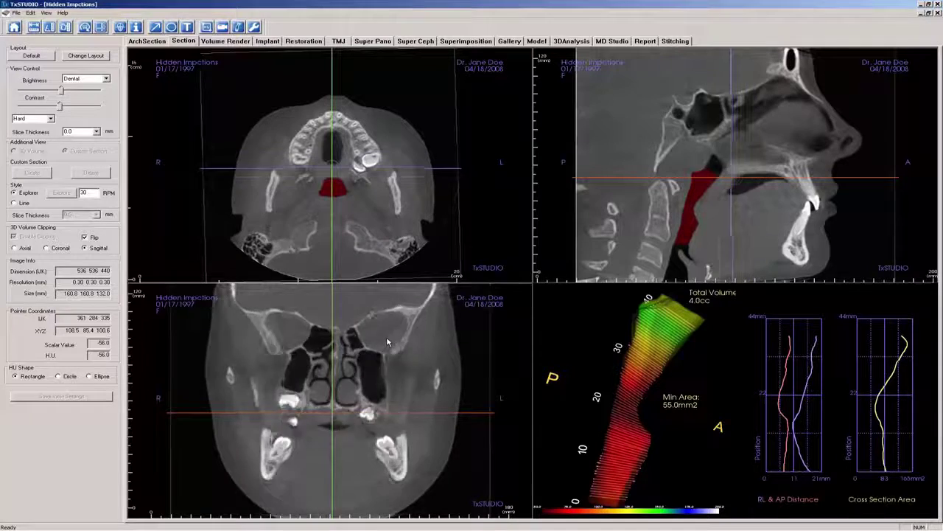
scroll(388, 341, up, 2)
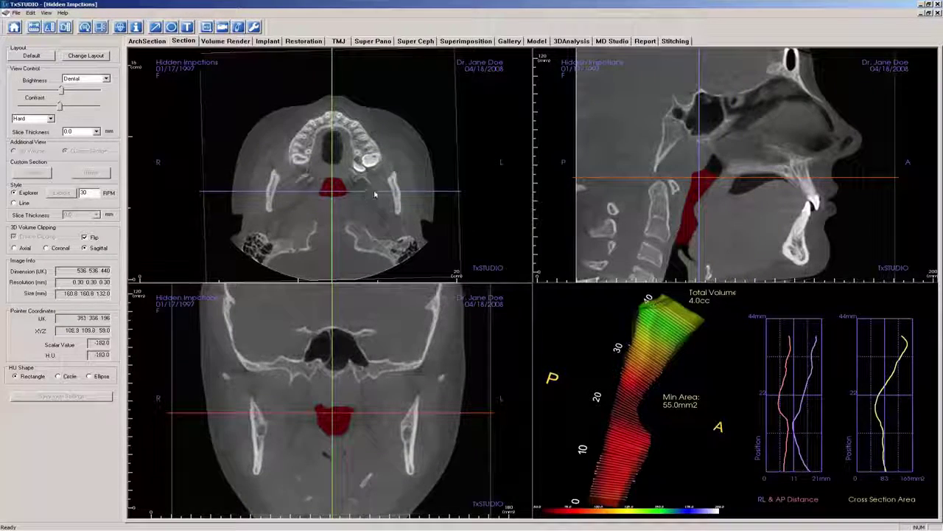
drag(375, 193, 372, 199)
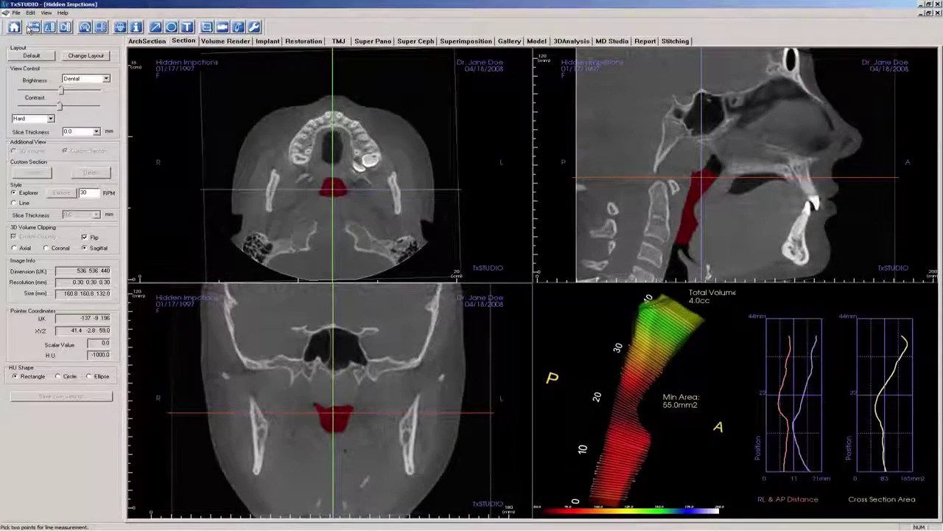
click(33, 27)
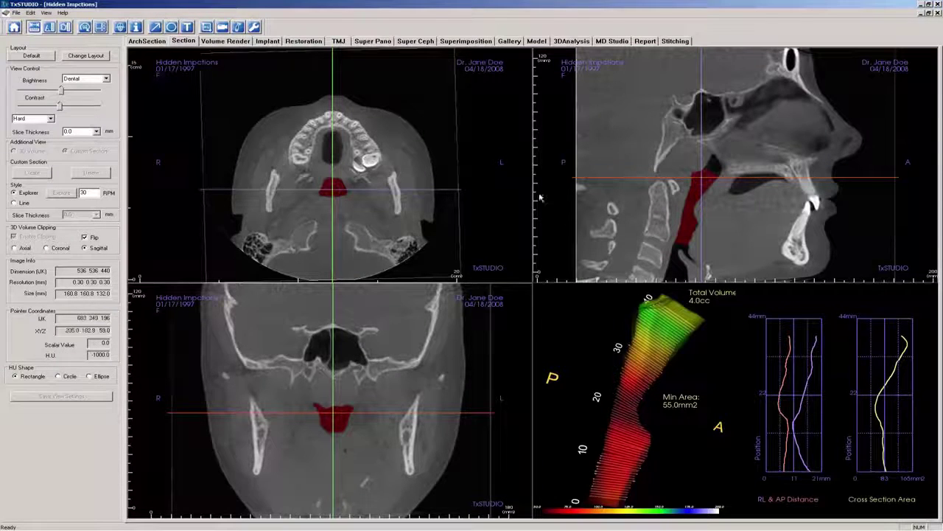
click(686, 212)
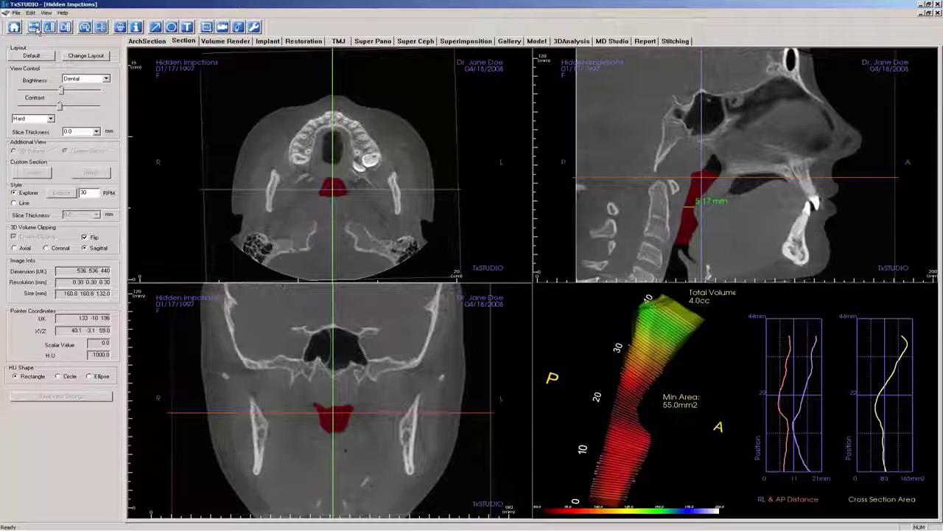
click(713, 204)
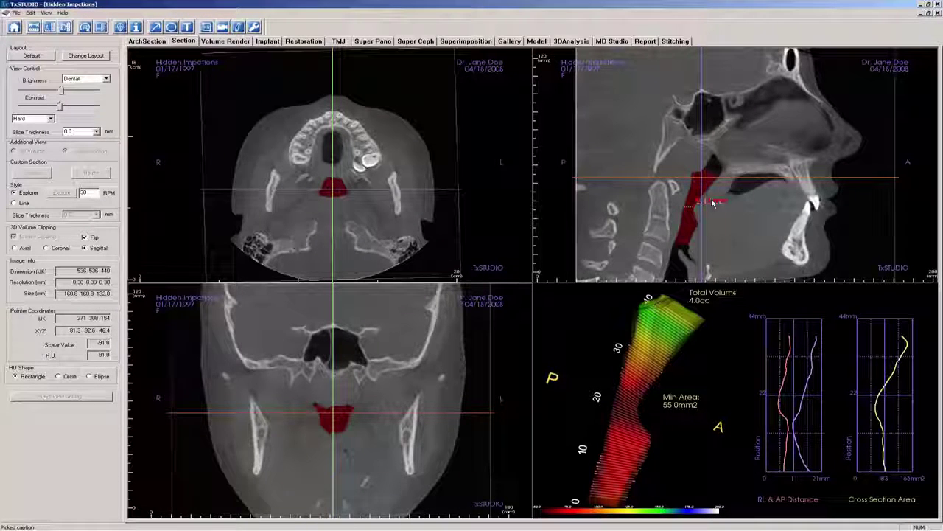
key(Delete)
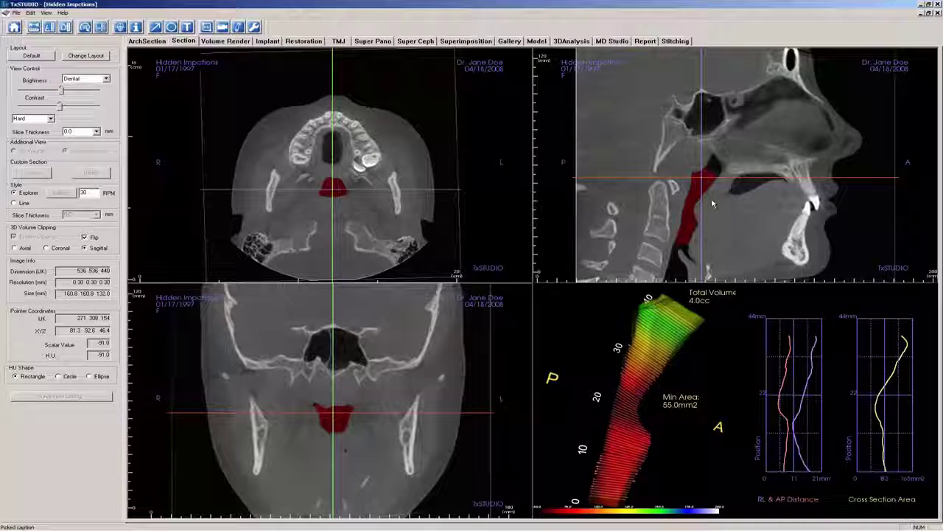
Mark one level on the RL & AP Distance chart (AP 10.74) and rotate the 3D airway model.
scroll(737, 222, down, 2)
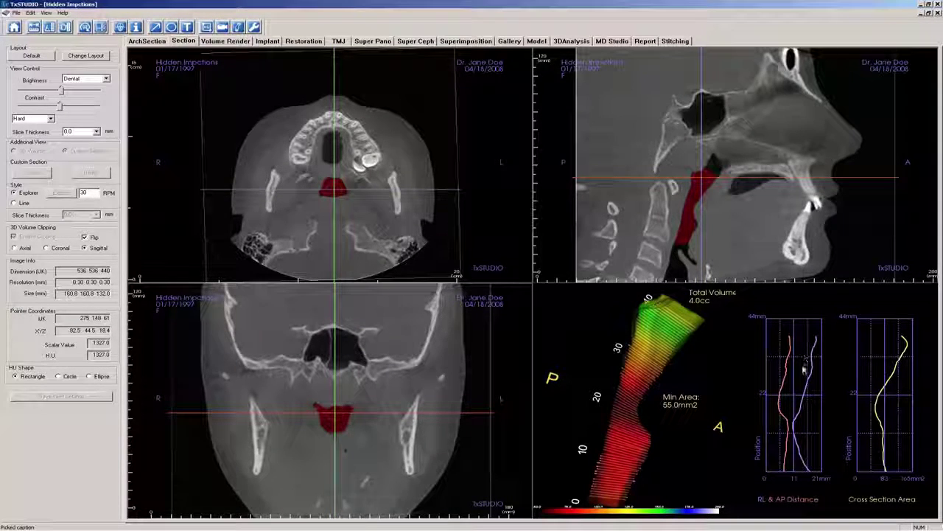
click(794, 437)
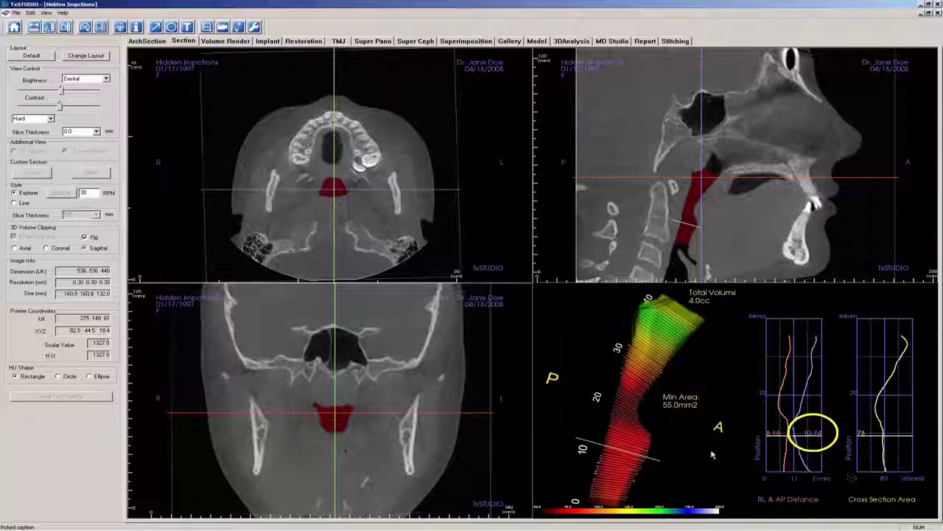
mouse_move(715, 428)
mouse_down()
mouse_move(626, 443)
mouse_move(608, 471)
mouse_move(599, 410)
mouse_move(699, 442)
mouse_move(689, 442)
mouse_move(704, 432)
mouse_up()
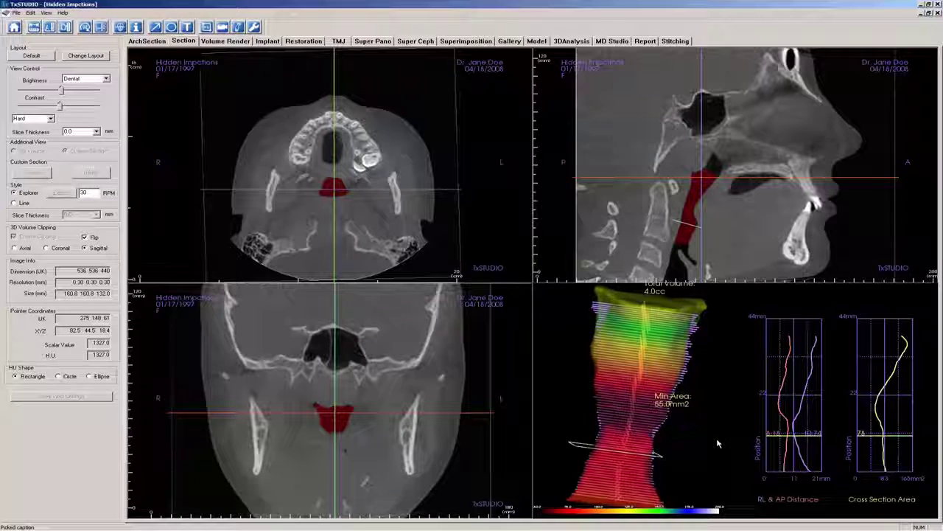
drag(719, 443, 716, 439)
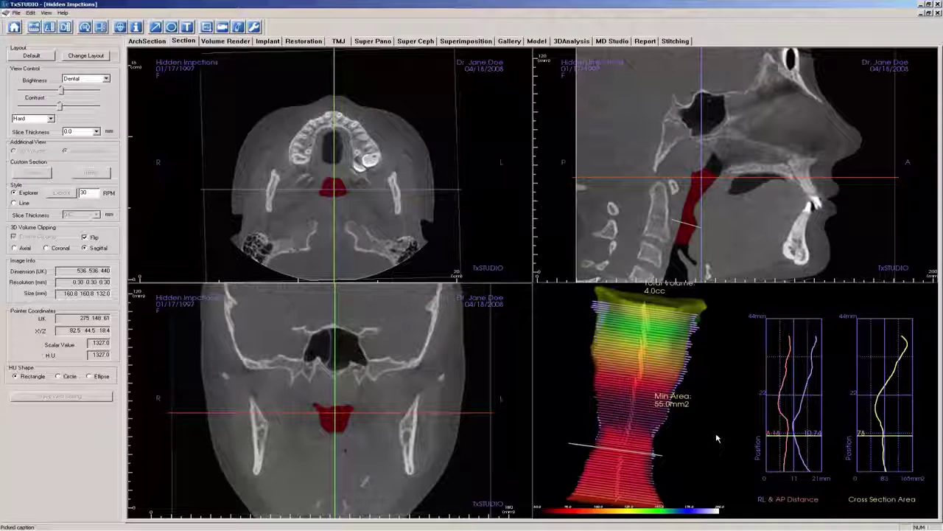